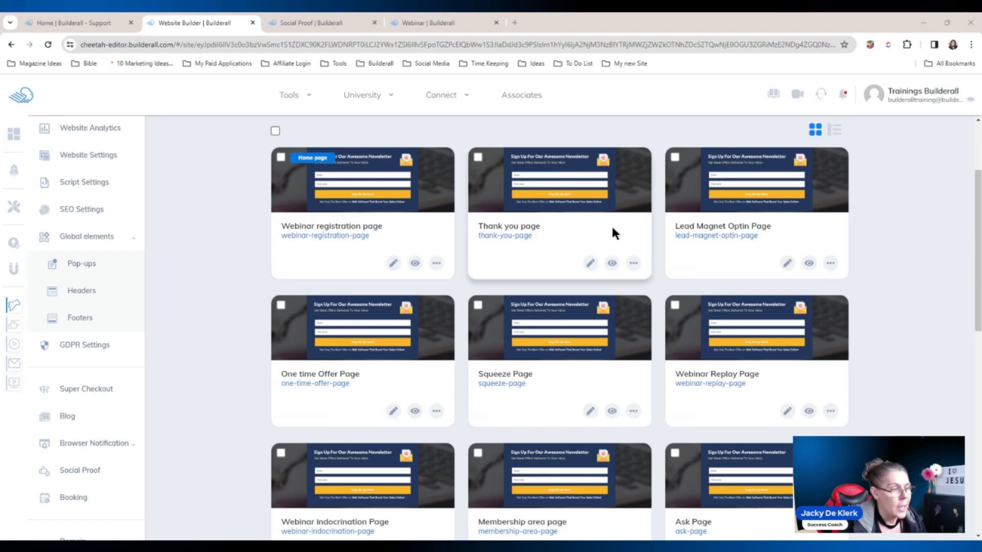
Switch to the Social Proof dashboard listing the 'Builderall Registered for the Webinar' campaign
{"action": "left_click", "coordinate": [321, 19]}
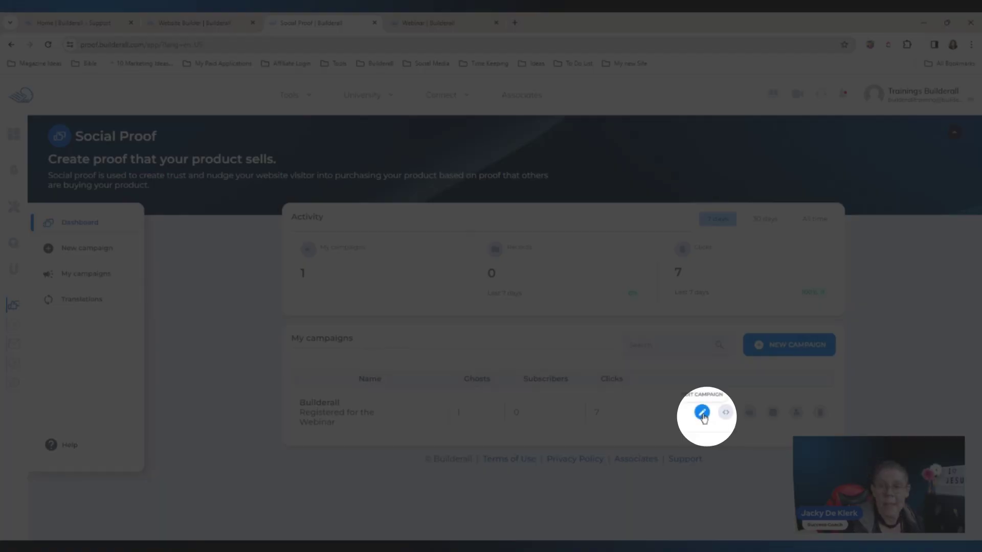
Open the Builderall campaign's Edit Campaign dialog, check its popup URL, then return to the page list
{"action": "left_click", "coordinate": [703, 414]}
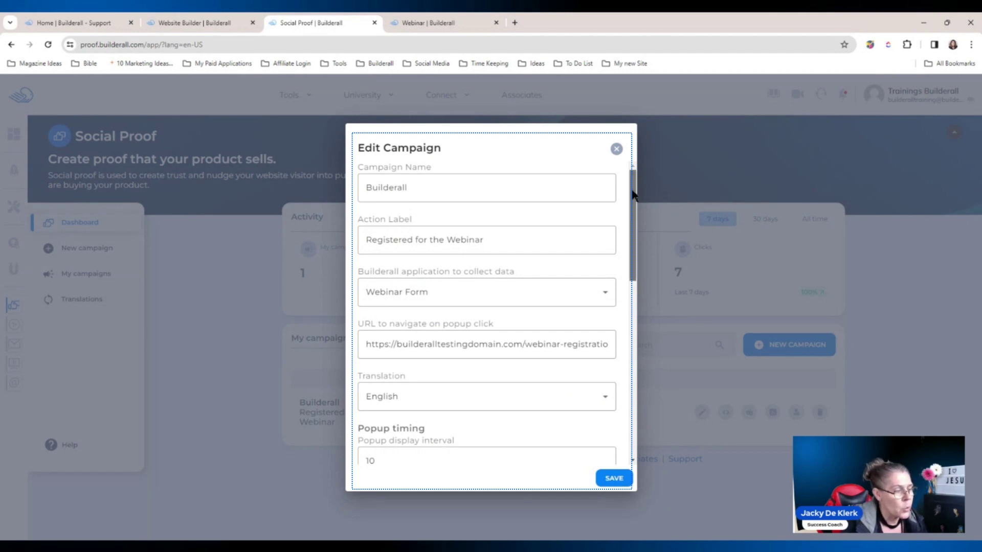
{"action": "left_click_drag", "start_coordinate": [633, 193], "coordinate": [637, 206]}
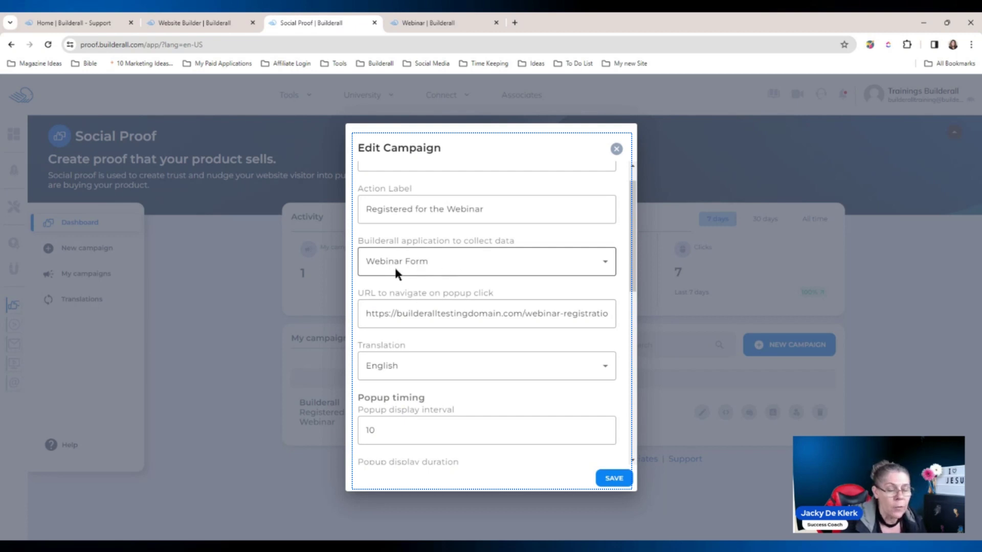
{"action": "left_click", "coordinate": [370, 316]}
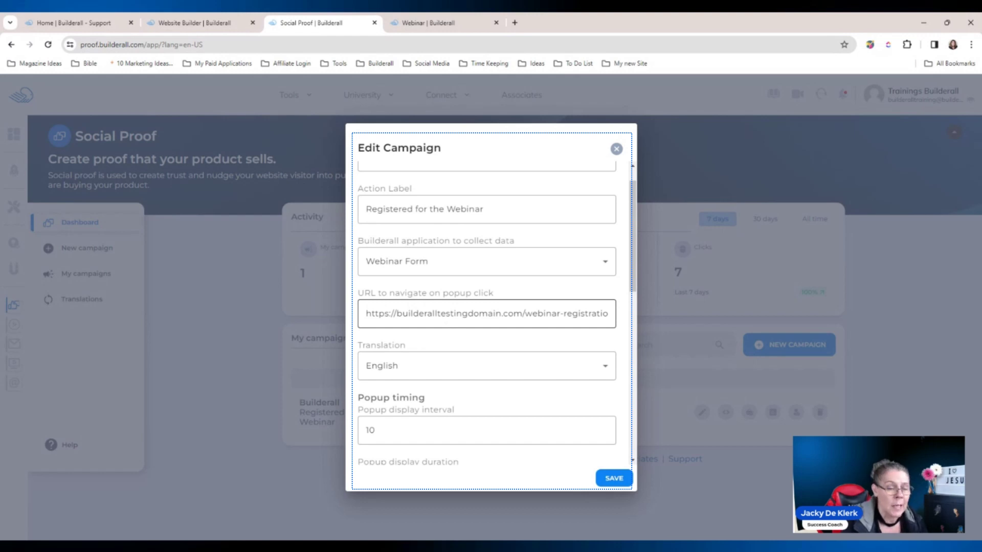
{"action": "left_click", "coordinate": [195, 23]}
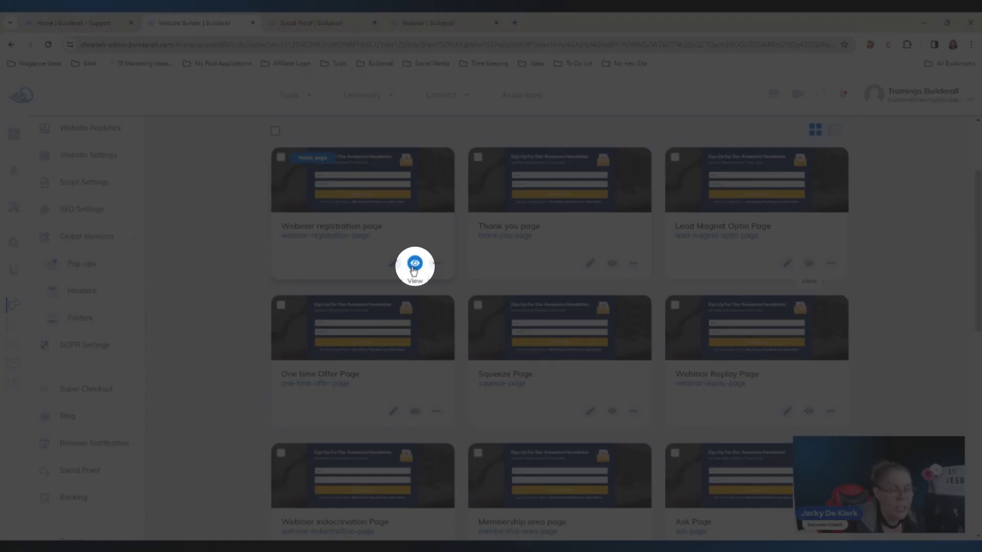
Preview the live webinar registration page, then return to the open campaign settings
{"action": "left_click", "coordinate": [415, 264]}
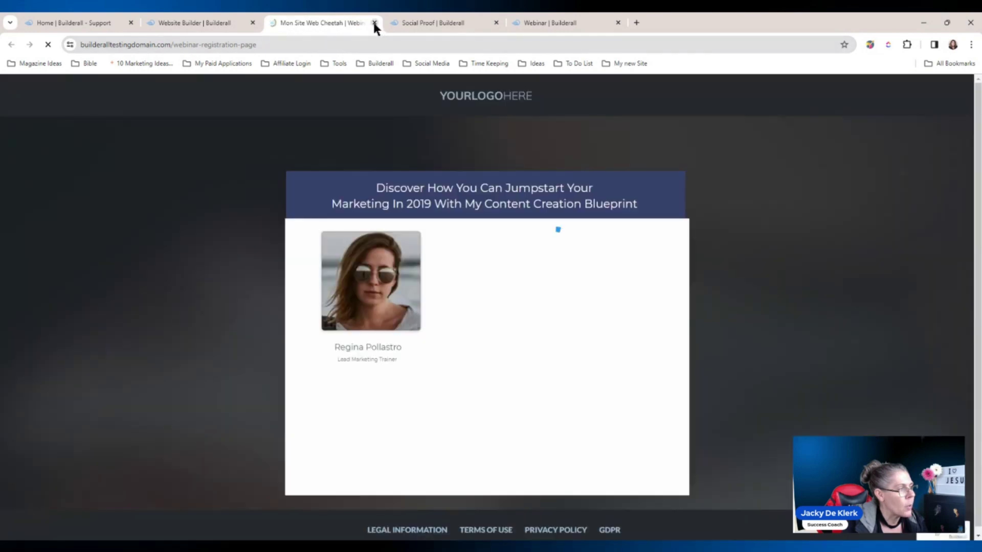
{"action": "left_click", "coordinate": [374, 23]}
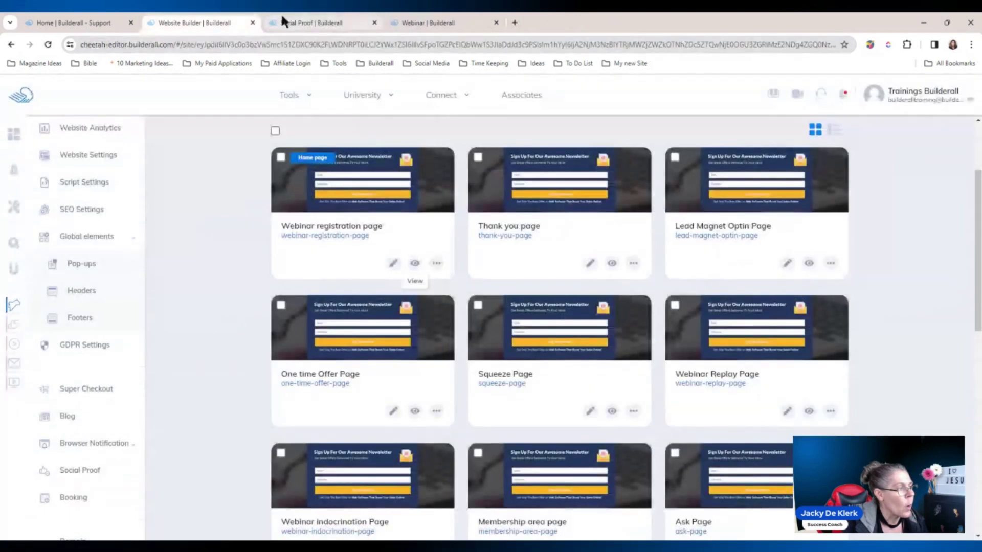
{"action": "left_click", "coordinate": [327, 22]}
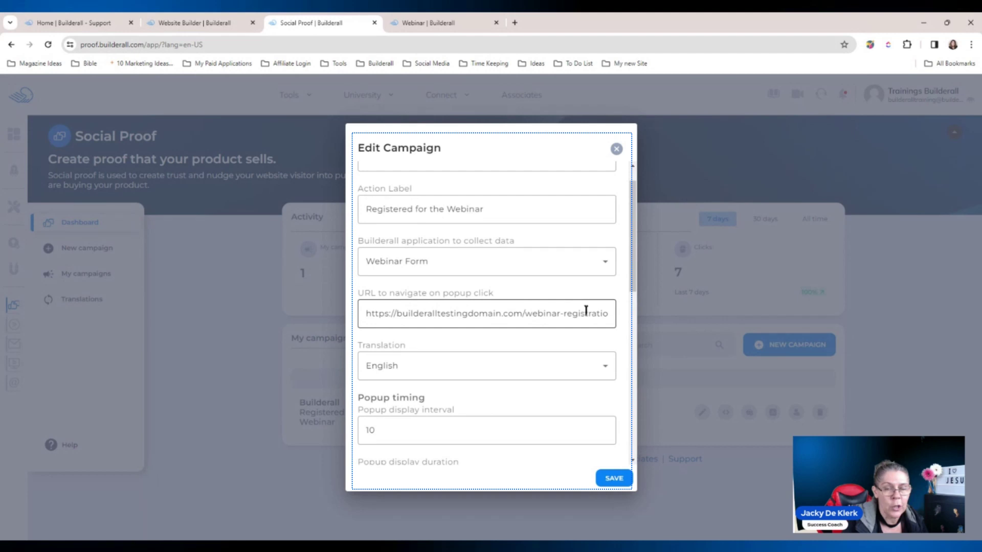
{"action": "left_click_drag", "start_coordinate": [636, 268], "coordinate": [634, 330]}
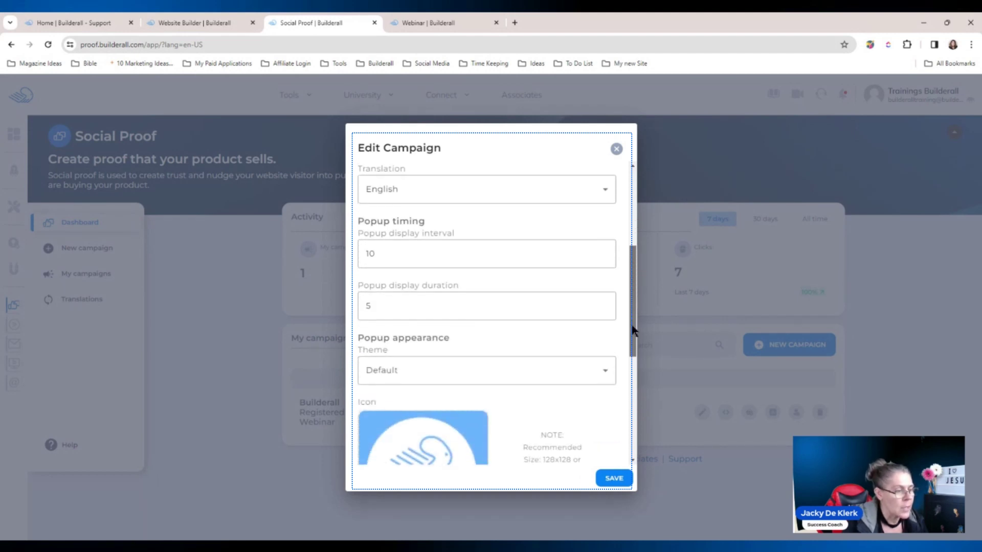
Change popup display interval from 10 to 5 and duration from 5 to 10, then save
{"action": "left_click", "coordinate": [404, 256]}
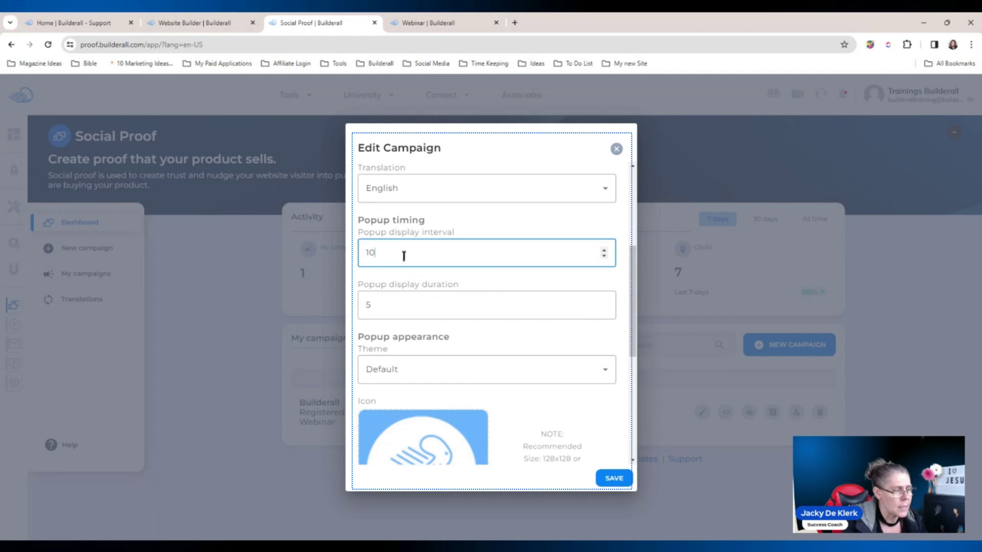
{"action": "left_click_drag", "start_coordinate": [377, 254], "coordinate": [349, 262]}
{"action": "type", "text": "5"}
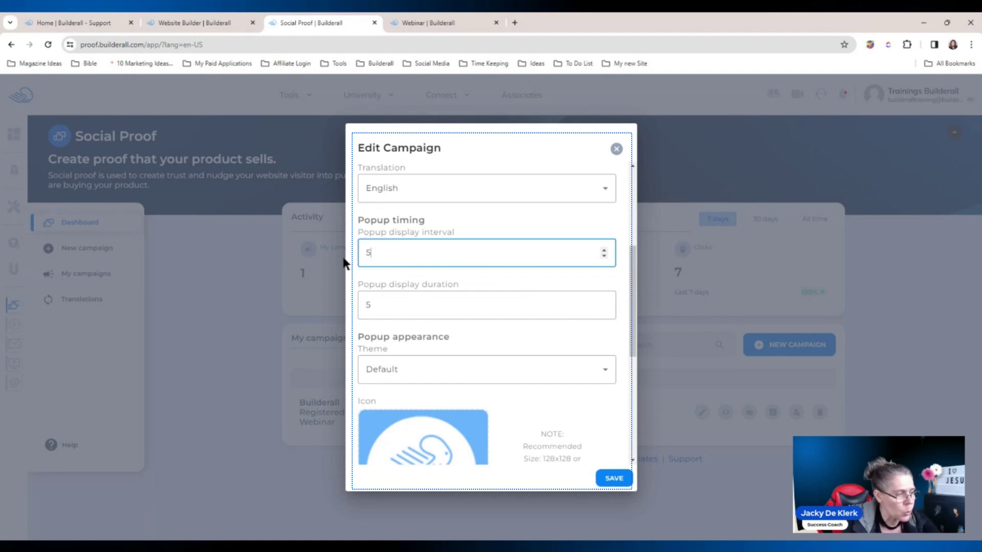
{"action": "left_click", "coordinate": [505, 218]}
{"action": "left_click", "coordinate": [384, 306]}
{"action": "left_click_drag", "start_coordinate": [383, 306], "coordinate": [350, 311]}
{"action": "type", "text": "10"}
{"action": "left_click", "coordinate": [477, 272]}
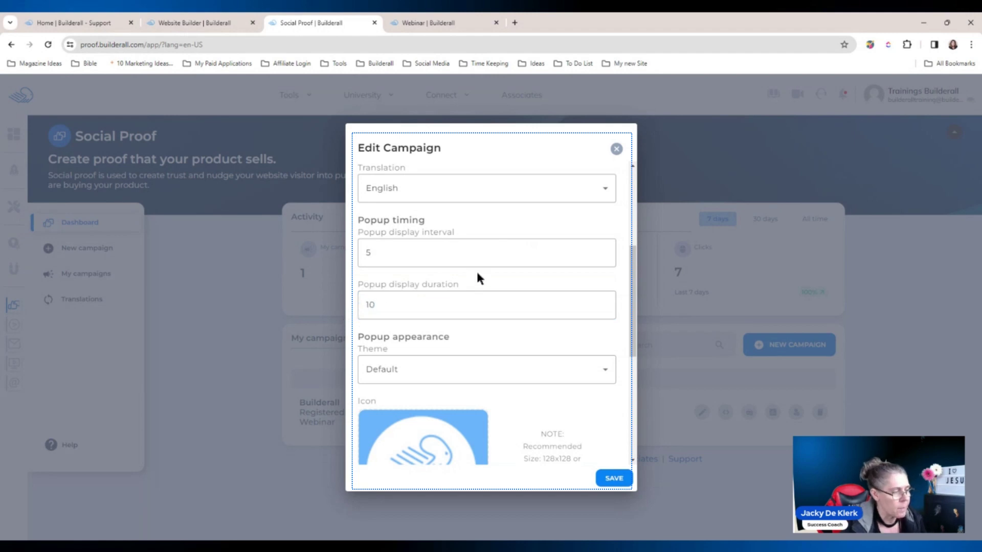
{"action": "left_click", "coordinate": [613, 479]}
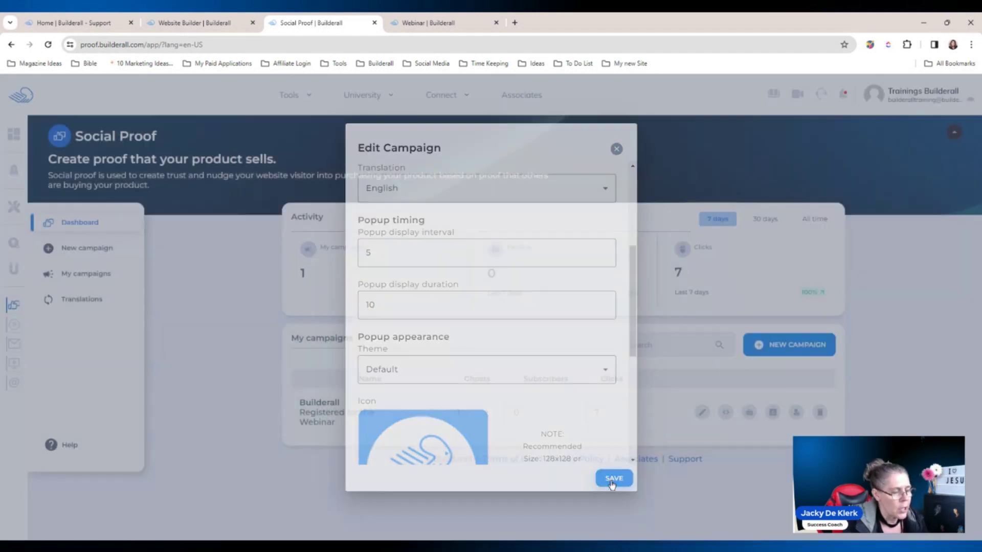
Open the Webinar settings and expand the Social Proof form's configuration
{"action": "left_click", "coordinate": [440, 18]}
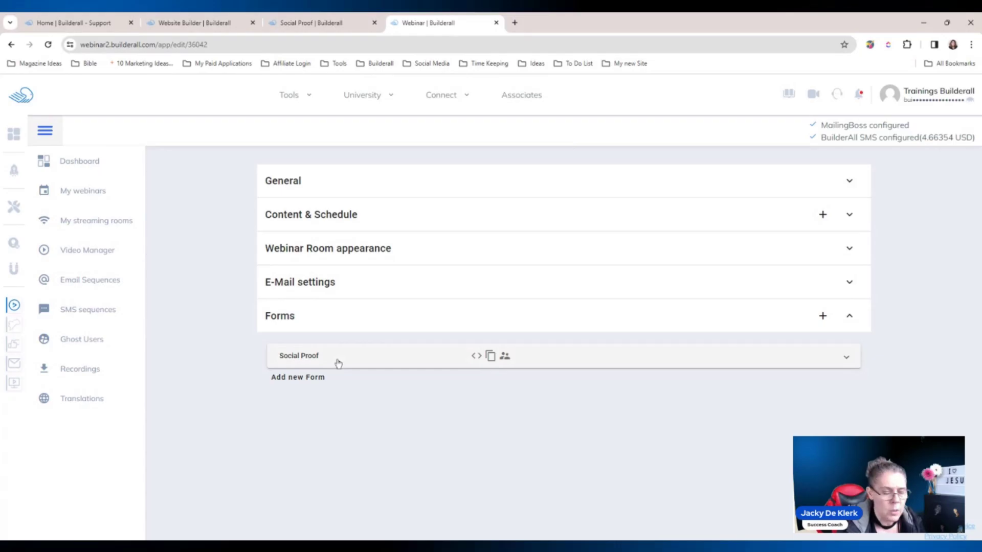
{"action": "left_click", "coordinate": [339, 361]}
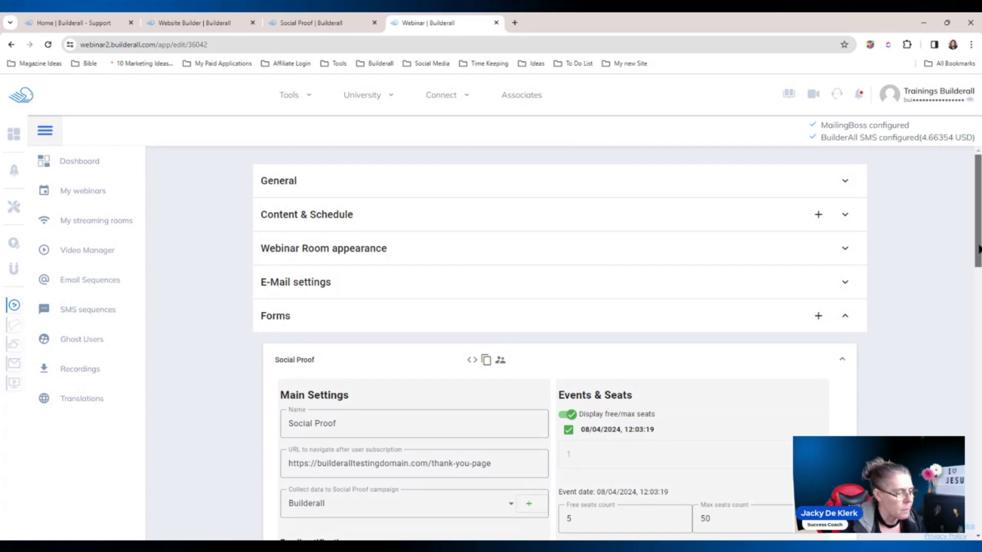
{"action": "scroll", "coordinate": [973, 271], "scroll_direction": "down", "scroll_amount": 1}
{"action": "scroll", "coordinate": [974, 272], "scroll_direction": "down", "scroll_amount": 3}
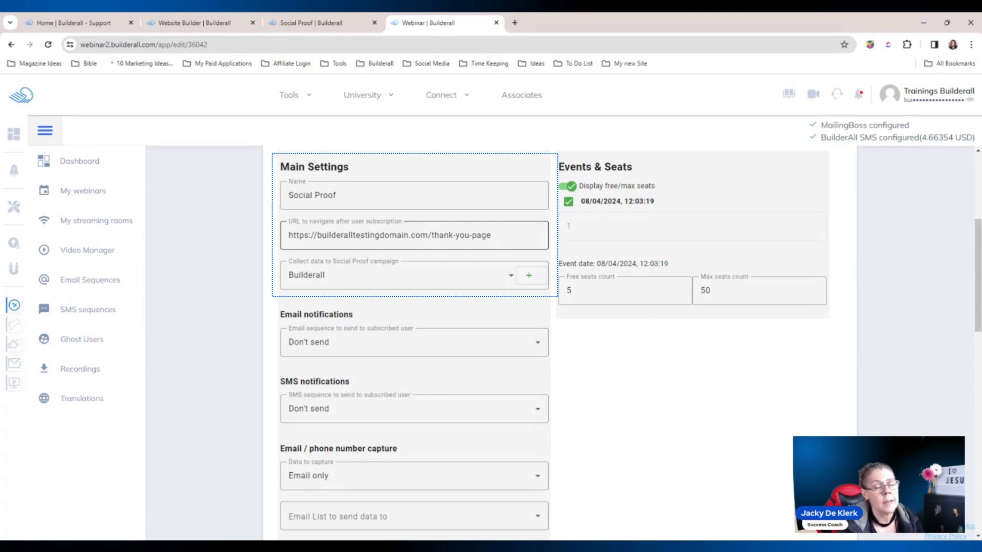
Preview the live Thank you page, then return to the webinar form's main settings
{"action": "left_click", "coordinate": [212, 21]}
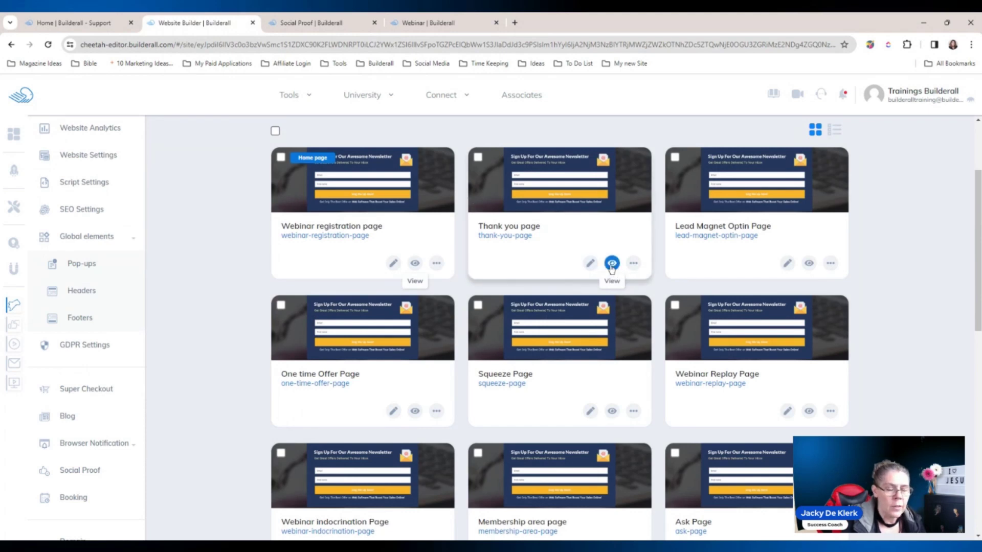
{"action": "left_click", "coordinate": [612, 263]}
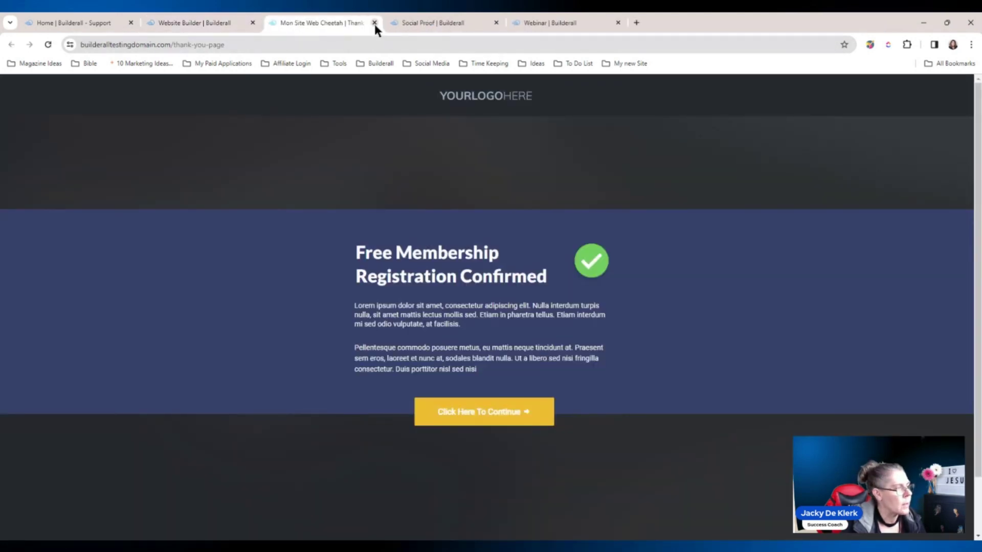
{"action": "left_click", "coordinate": [374, 23]}
{"action": "left_click", "coordinate": [443, 23]}
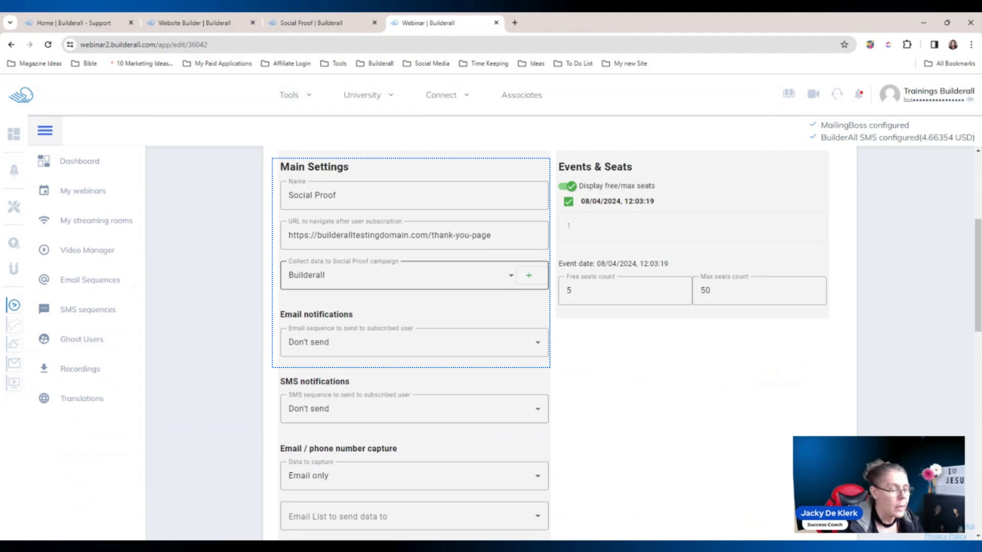
Choose Builderall under 'Collect data to Social Proof campaign', then go back to the page list
{"action": "left_click", "coordinate": [510, 277]}
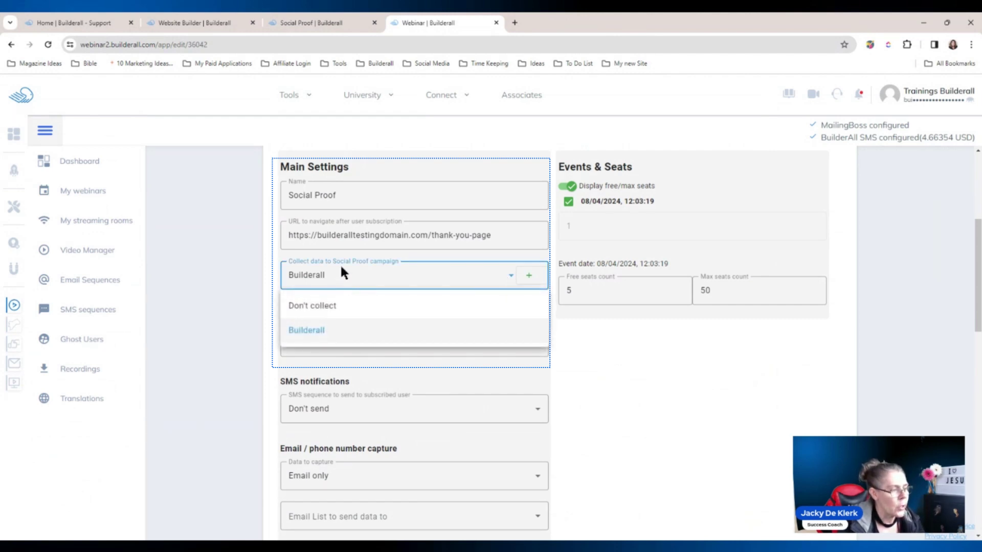
{"action": "left_click", "coordinate": [328, 327]}
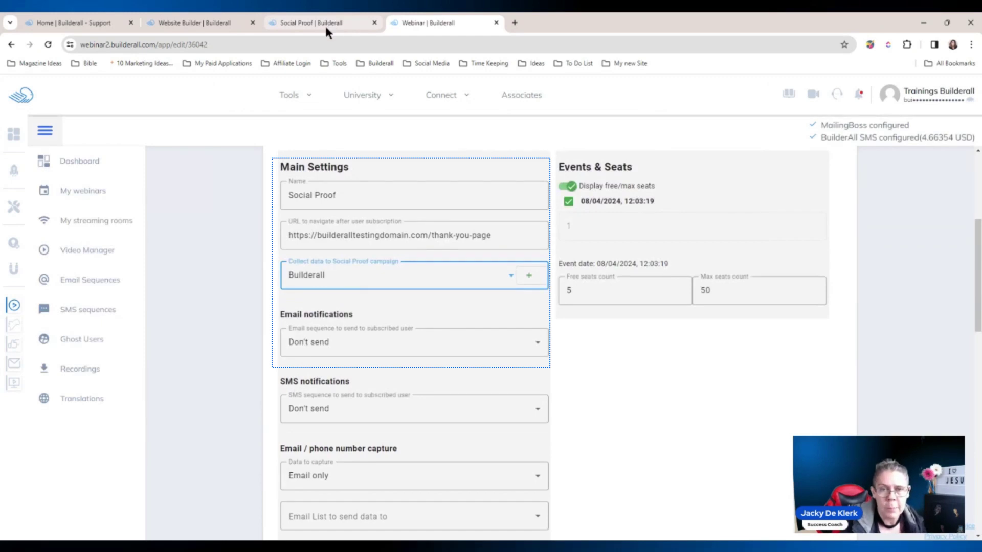
{"action": "mouse_move", "coordinate": [307, 95]}
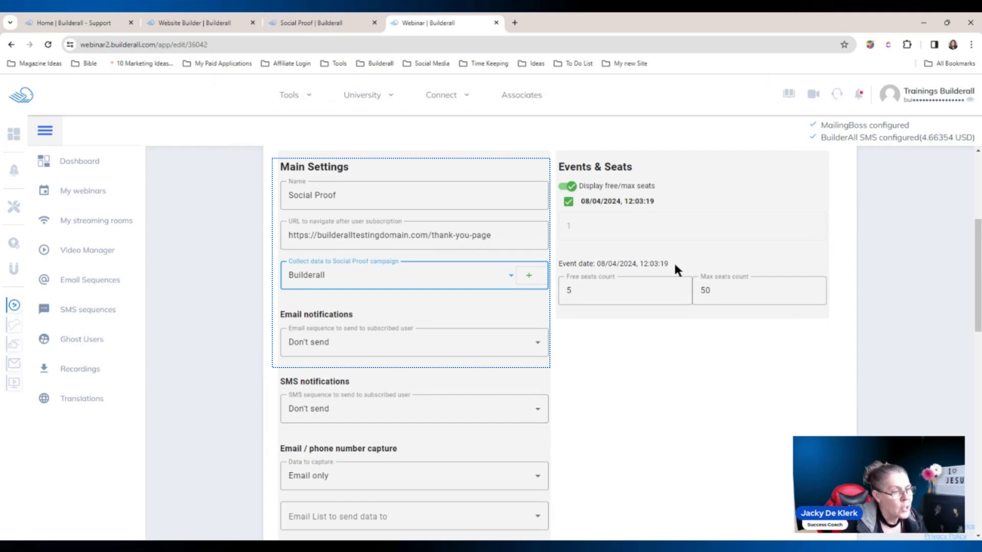
{"action": "scroll", "coordinate": [875, 345], "scroll_direction": "down", "scroll_amount": 1}
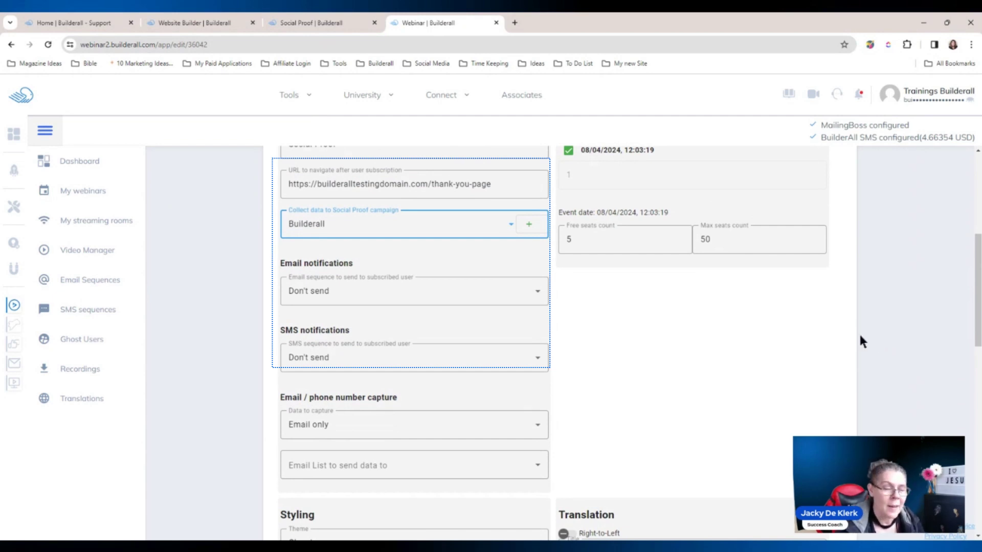
{"action": "left_click", "coordinate": [179, 22]}
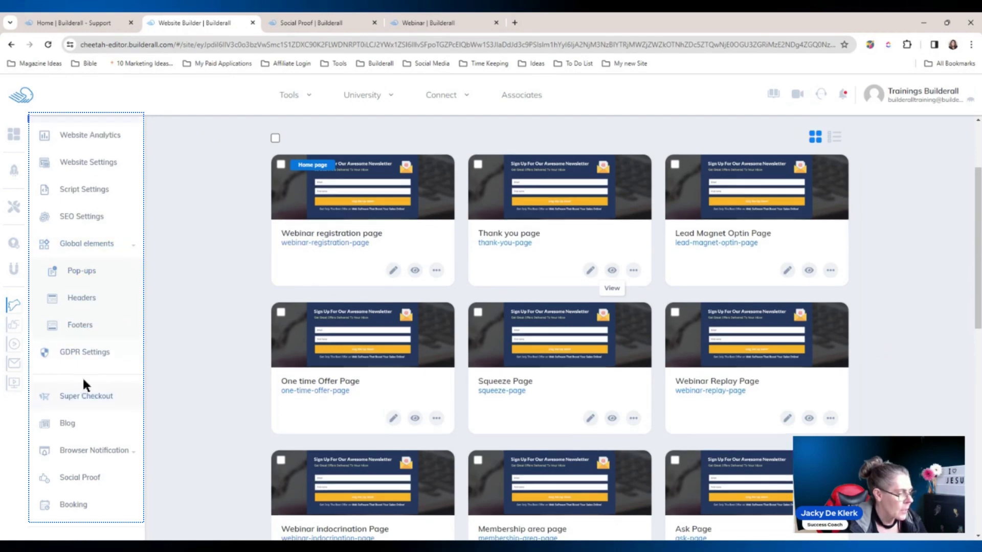
In the site's Social Proof settings, keep campaign Builderall on all pages and save
{"action": "scroll", "coordinate": [154, 348], "scroll_direction": "up", "scroll_amount": 2}
{"action": "scroll", "coordinate": [171, 333], "scroll_direction": "down", "scroll_amount": 2}
{"action": "scroll", "coordinate": [174, 336], "scroll_direction": "down", "scroll_amount": 8}
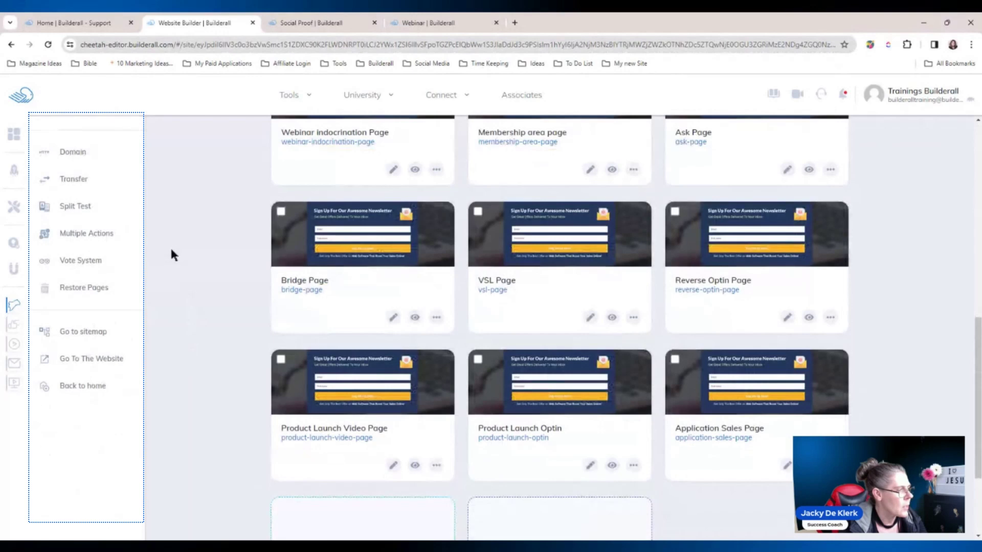
{"action": "scroll", "coordinate": [170, 239], "scroll_direction": "up", "scroll_amount": 3}
{"action": "left_click", "coordinate": [83, 237]}
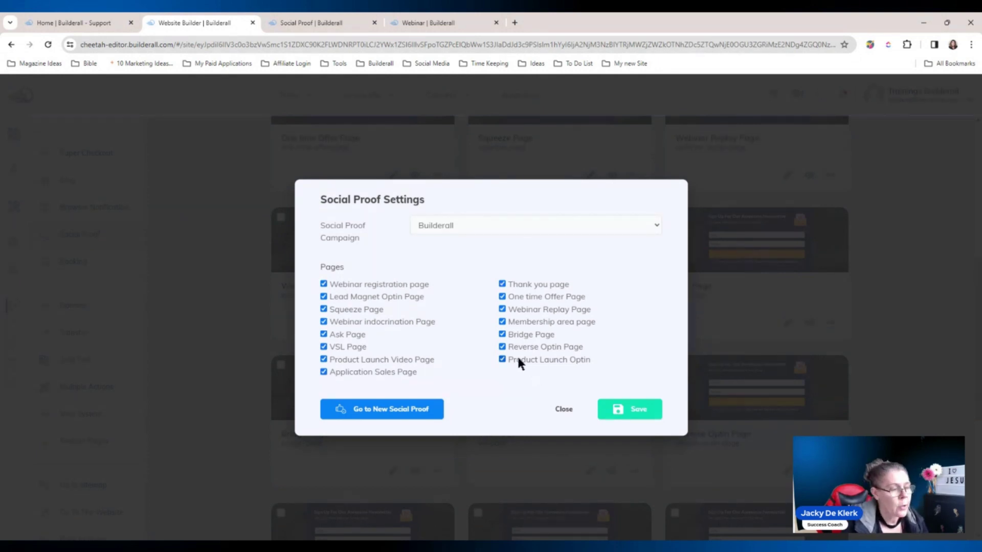
{"action": "left_click", "coordinate": [521, 225]}
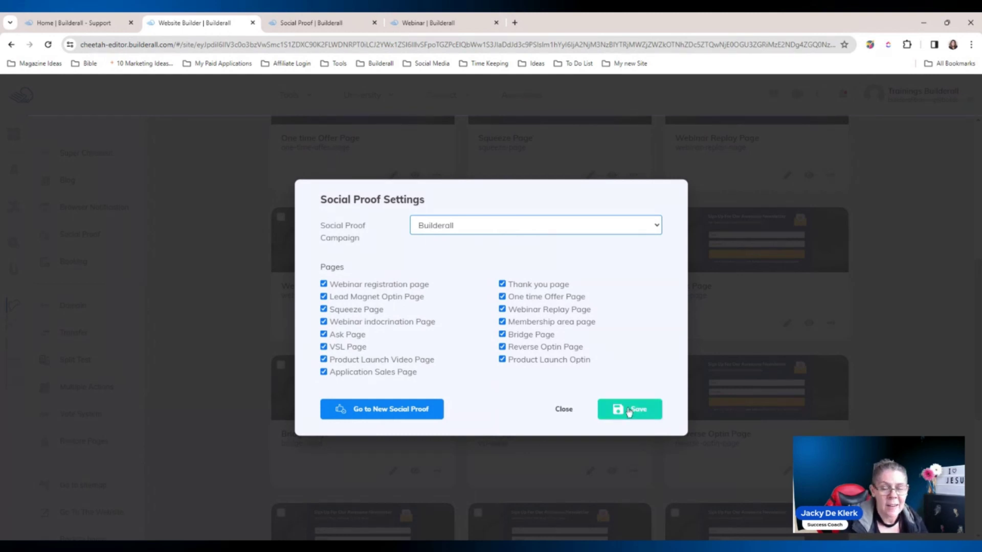
{"action": "left_click", "coordinate": [564, 410]}
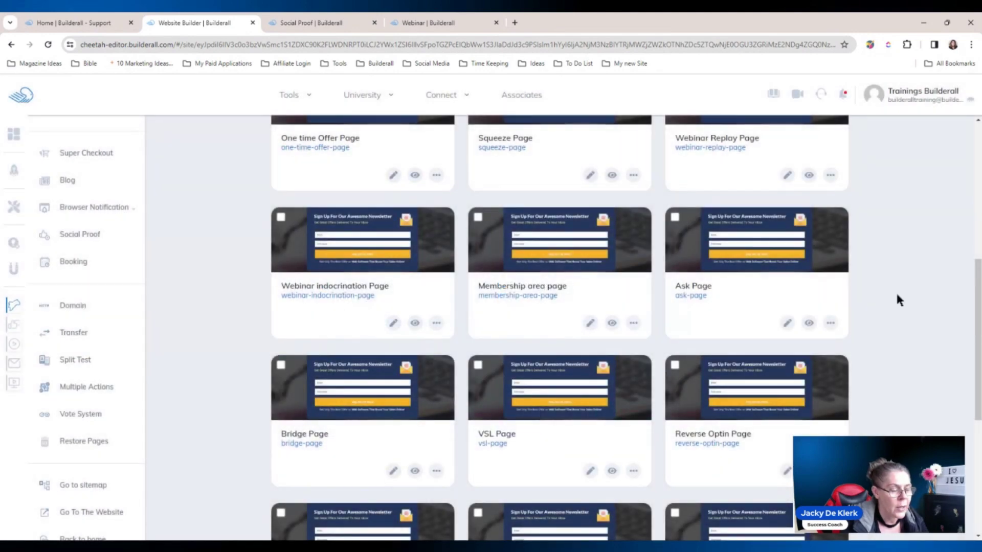
{"action": "scroll", "coordinate": [922, 302], "scroll_direction": "up", "scroll_amount": 5}
{"action": "scroll", "coordinate": [923, 302], "scroll_direction": "down", "scroll_amount": 2}
{"action": "scroll", "coordinate": [922, 302], "scroll_direction": "up", "scroll_amount": 4}
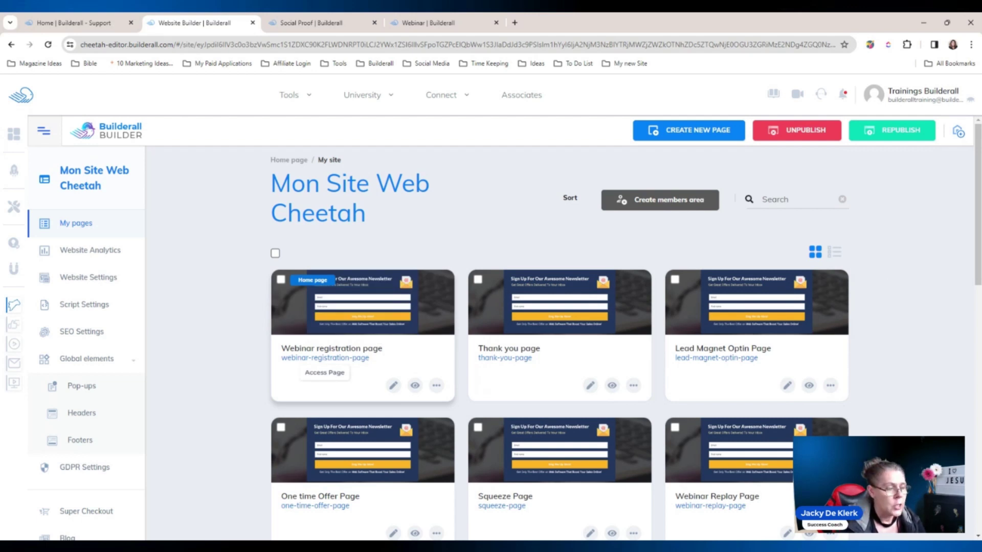
View the live Lead Magnet Optin Page and follow its social proof popup to the webinar page
{"action": "left_click", "coordinate": [809, 385]}
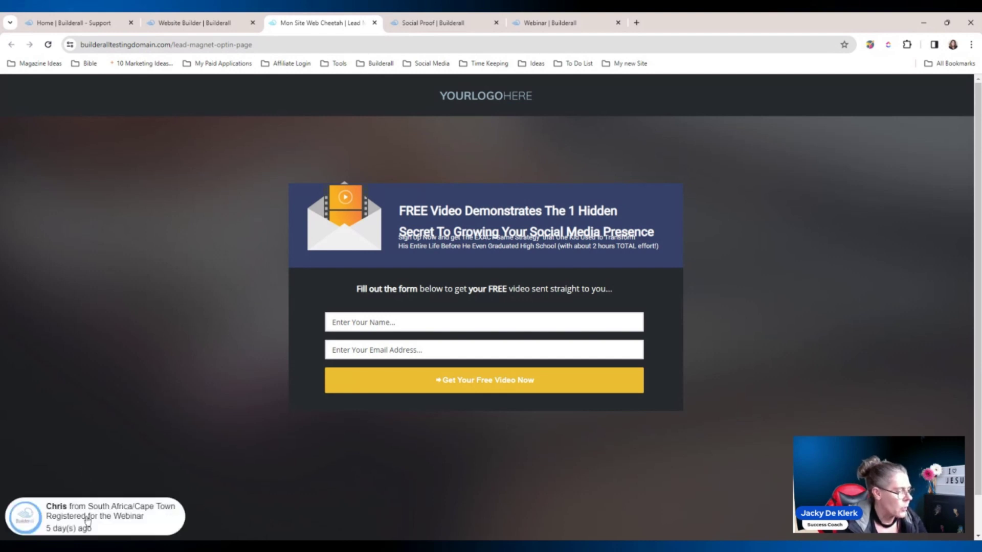
{"action": "left_click", "coordinate": [164, 519]}
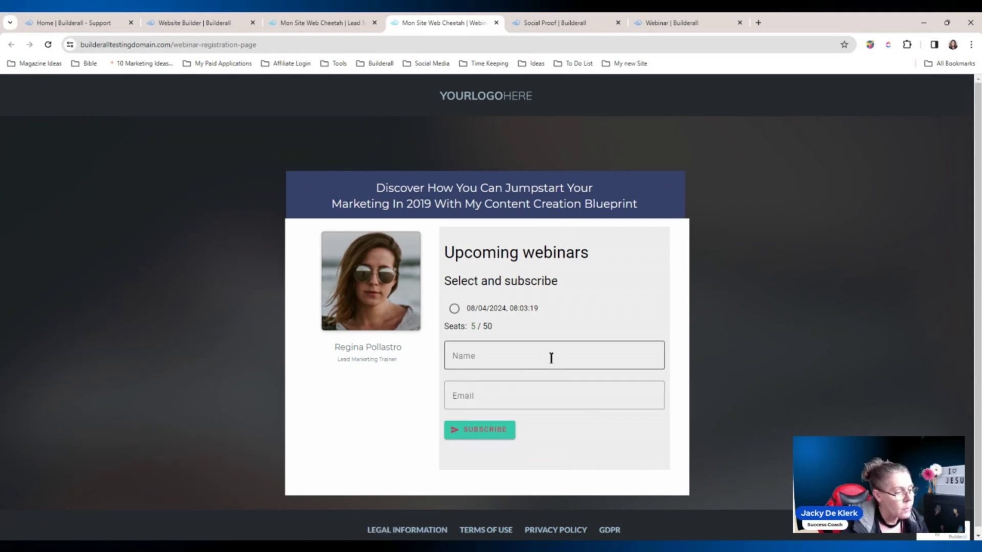
Choose the 08/04/2024 session and enter the subscriber's name and e-mail, correcting the e-mail
{"action": "left_click", "coordinate": [454, 309]}
{"action": "left_click", "coordinate": [489, 353]}
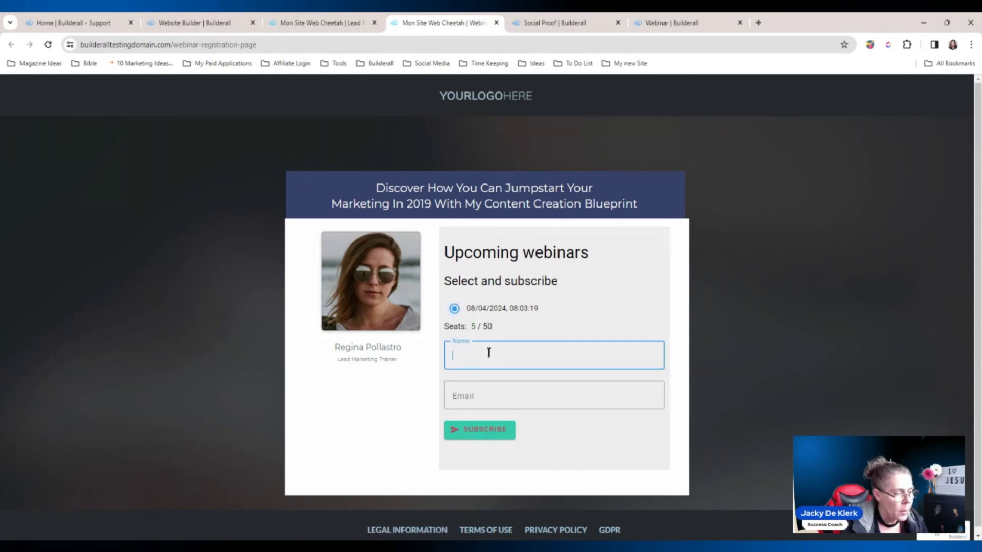
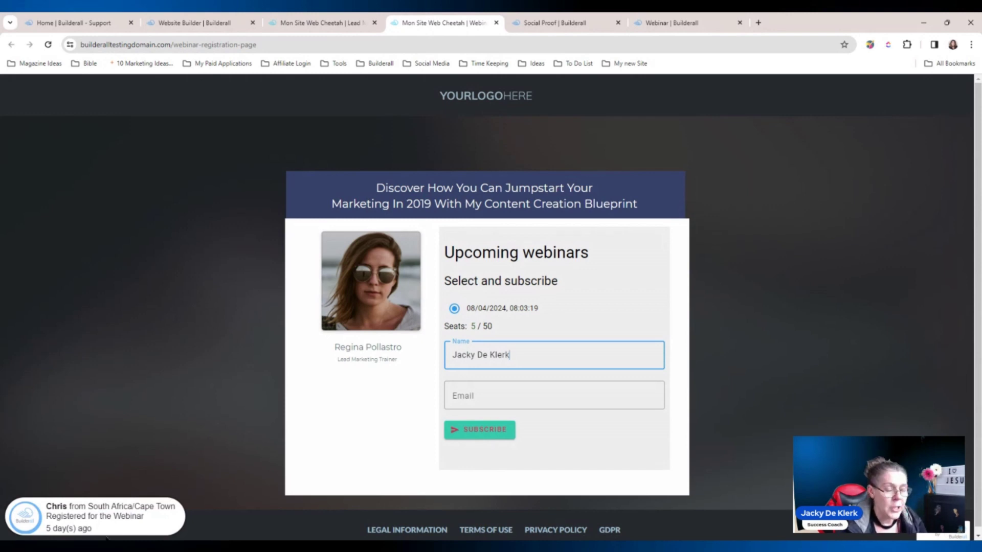
{"action": "left_click", "coordinate": [483, 394]}
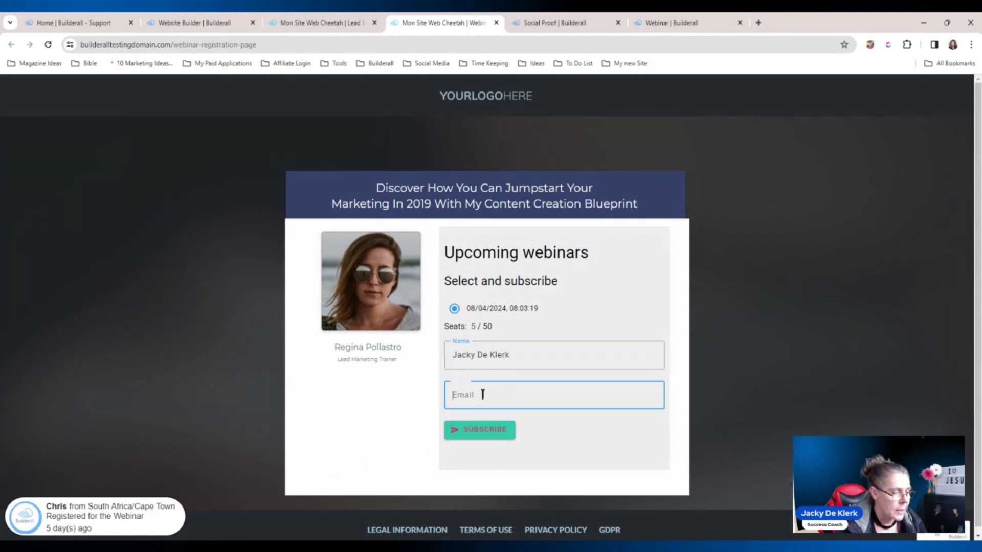
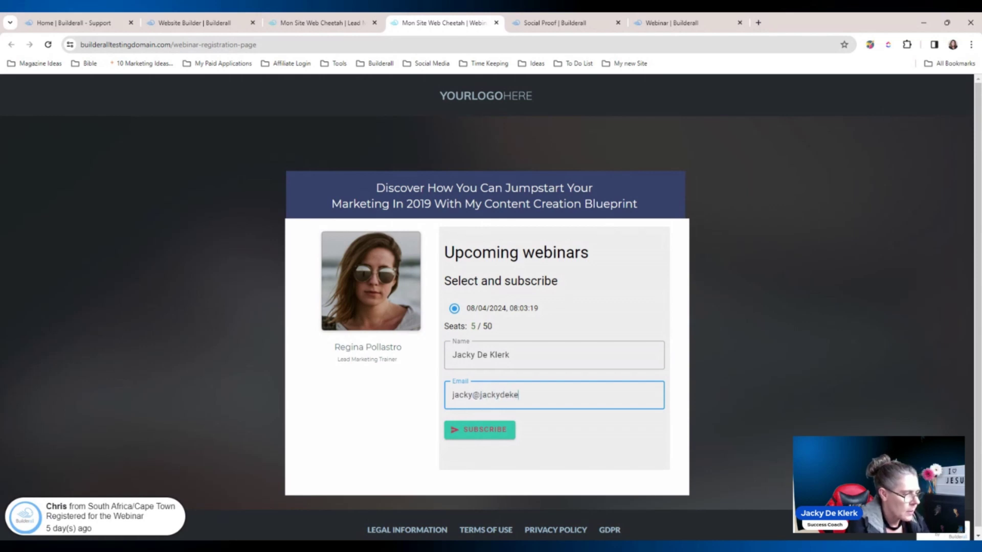
{"action": "key", "text": "F11"}
{"action": "left_click_drag", "start_coordinate": [550, 318], "coordinate": [520, 320]}
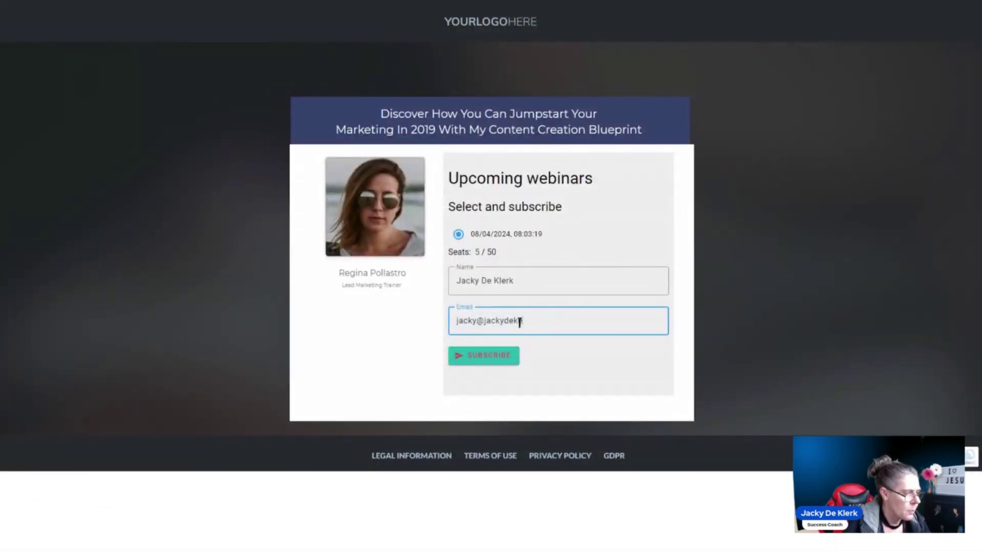
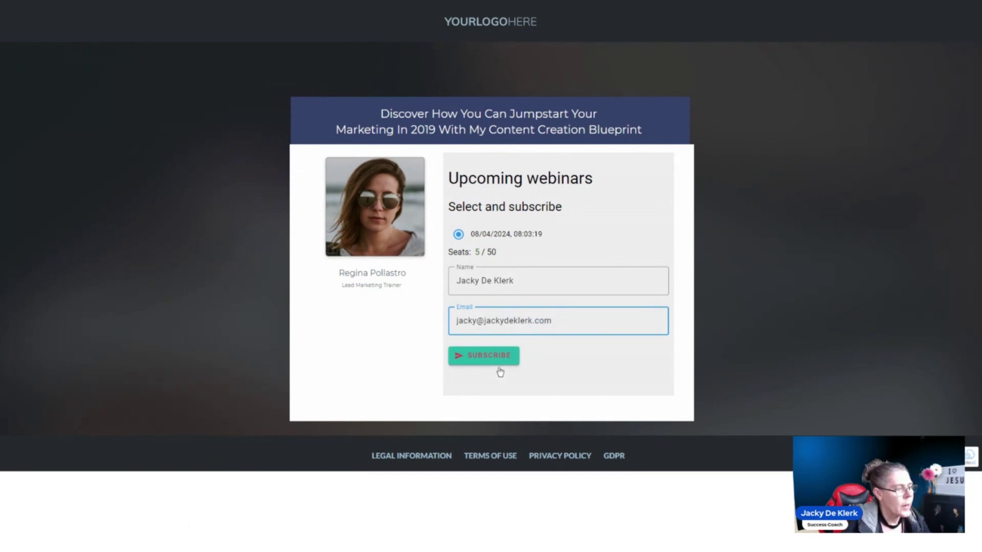
Submit the webinar registration and leave full-screen view on the confirmation page
{"action": "left_click", "coordinate": [493, 362]}
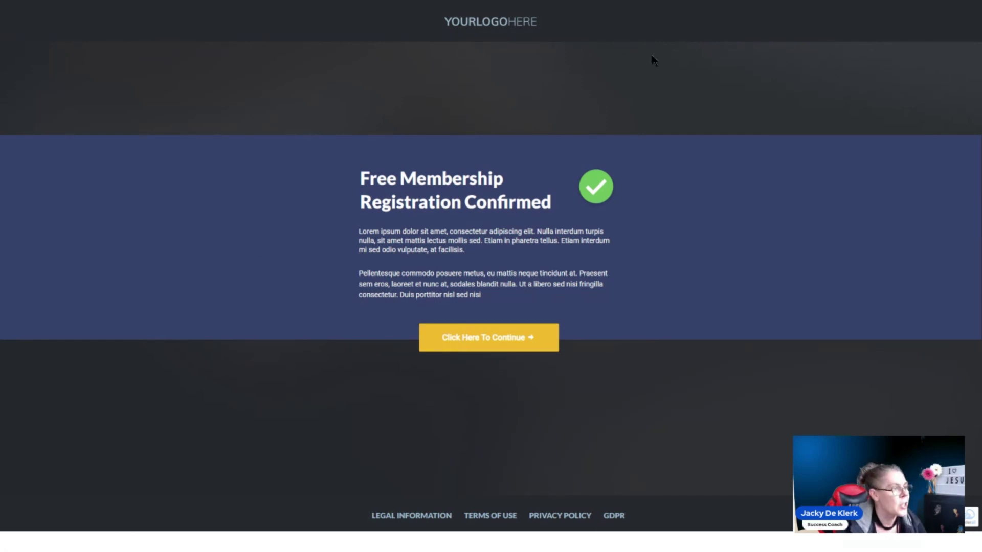
{"action": "double_click", "coordinate": [895, 6]}
{"action": "left_click", "coordinate": [552, 6]}
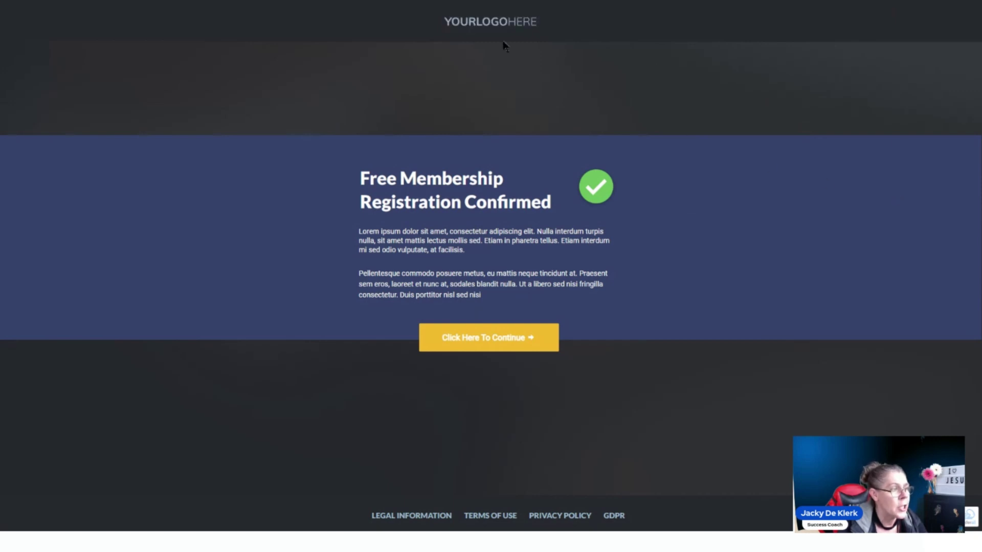
{"action": "key", "text": "F11"}
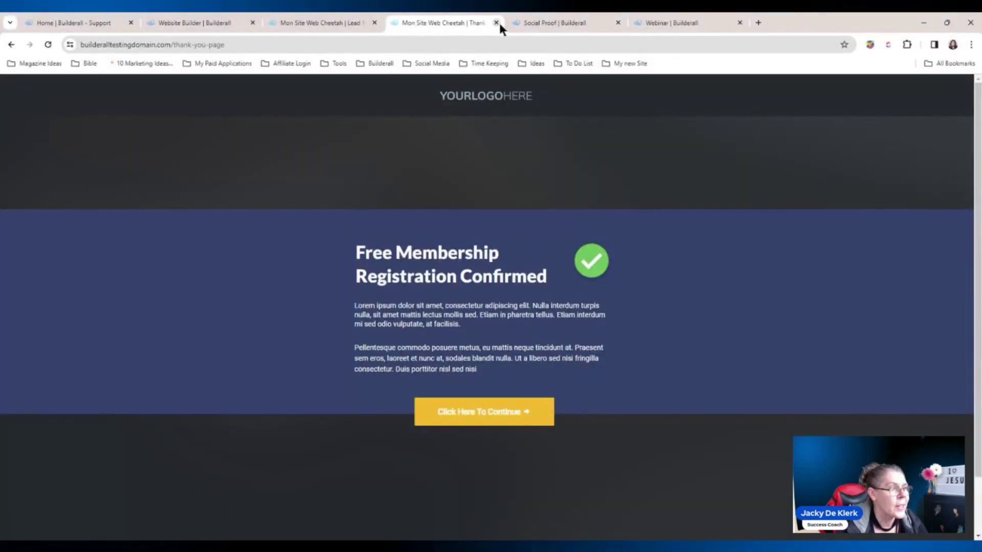
Close the site and Webinar tabs, reload the dashboard, and view the campaign's recorded subscriber
{"action": "left_click", "coordinate": [496, 23]}
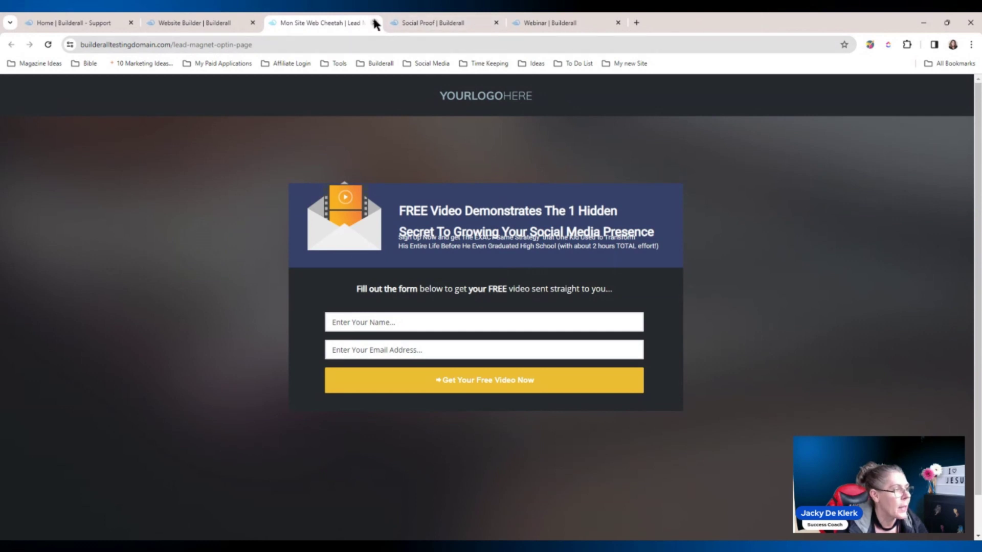
{"action": "left_click", "coordinate": [374, 23]}
{"action": "left_click", "coordinate": [435, 23]}
{"action": "left_click", "coordinate": [496, 23]}
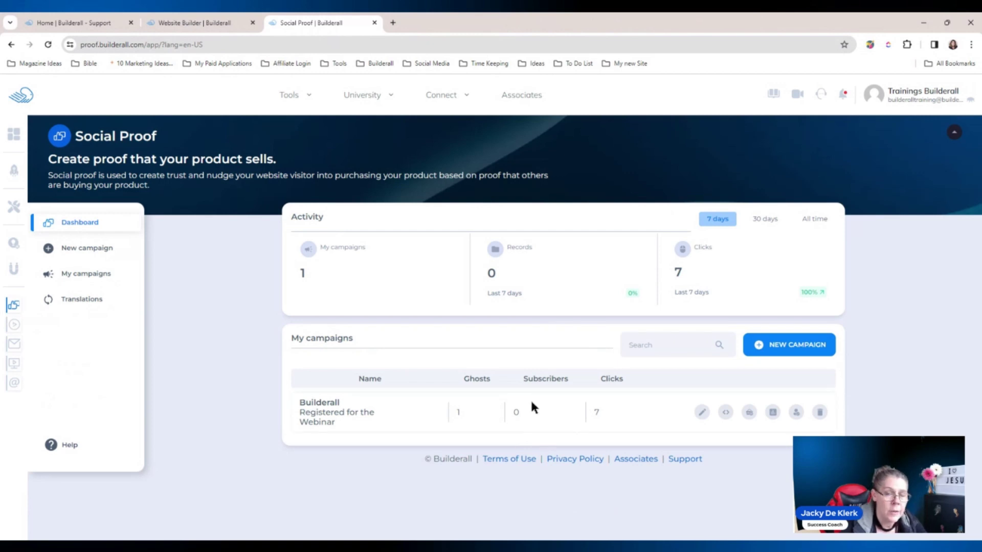
{"action": "left_click", "coordinate": [47, 46]}
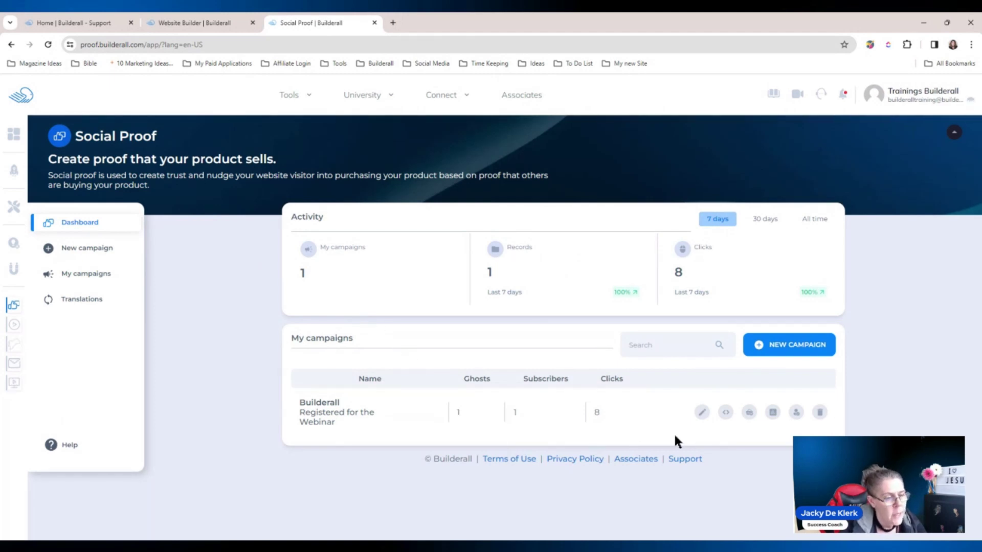
{"action": "left_click", "coordinate": [772, 414]}
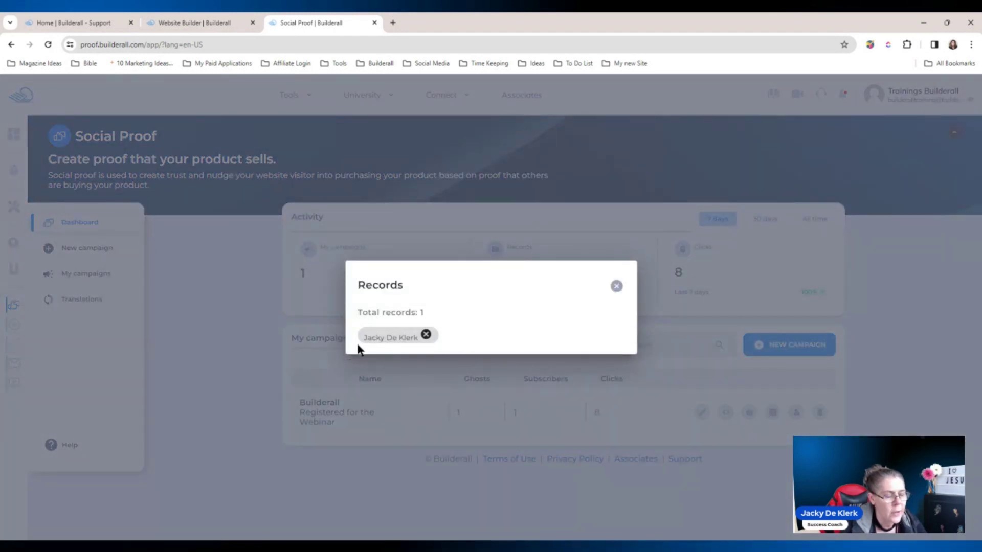